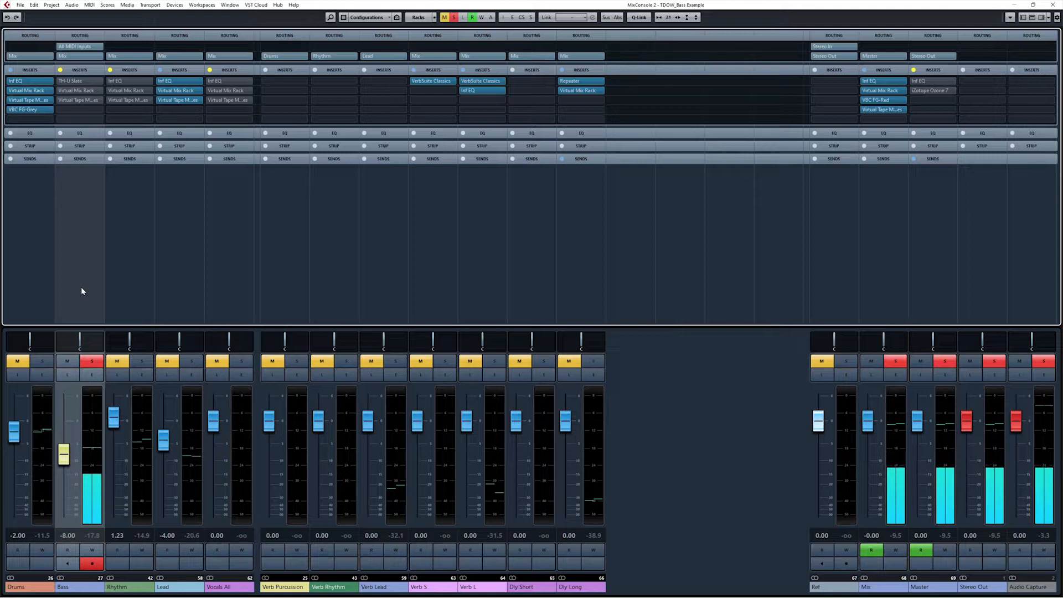
Select the Bass channel, open its TH-U Slate rig, and pan toward the mixer and rack unit.
left_click(110, 277)
left_click(92, 280)
mouse_move(63, 83)
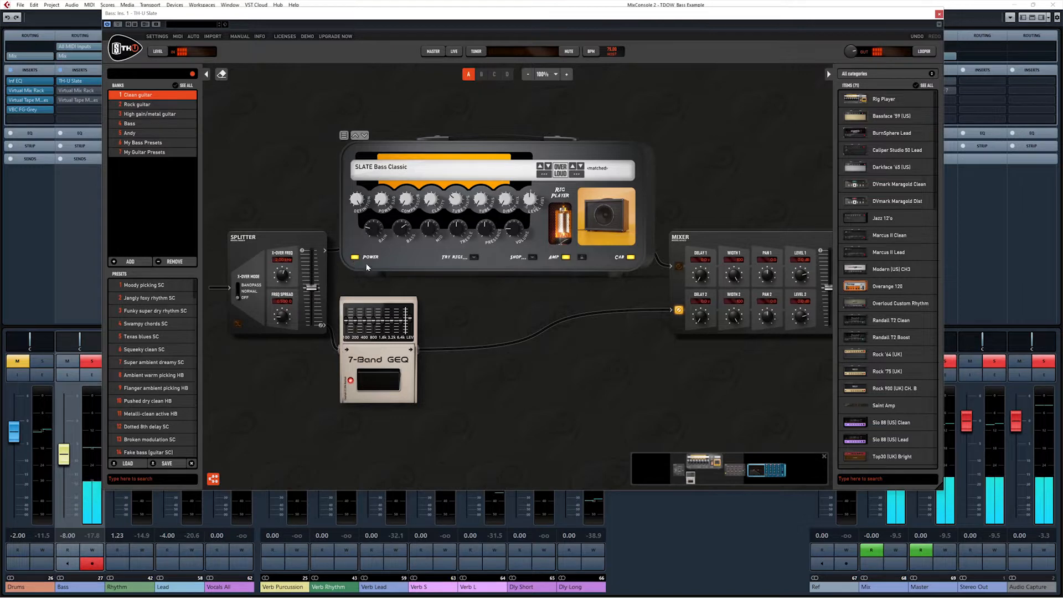
left_click_drag(612, 362, 553, 369)
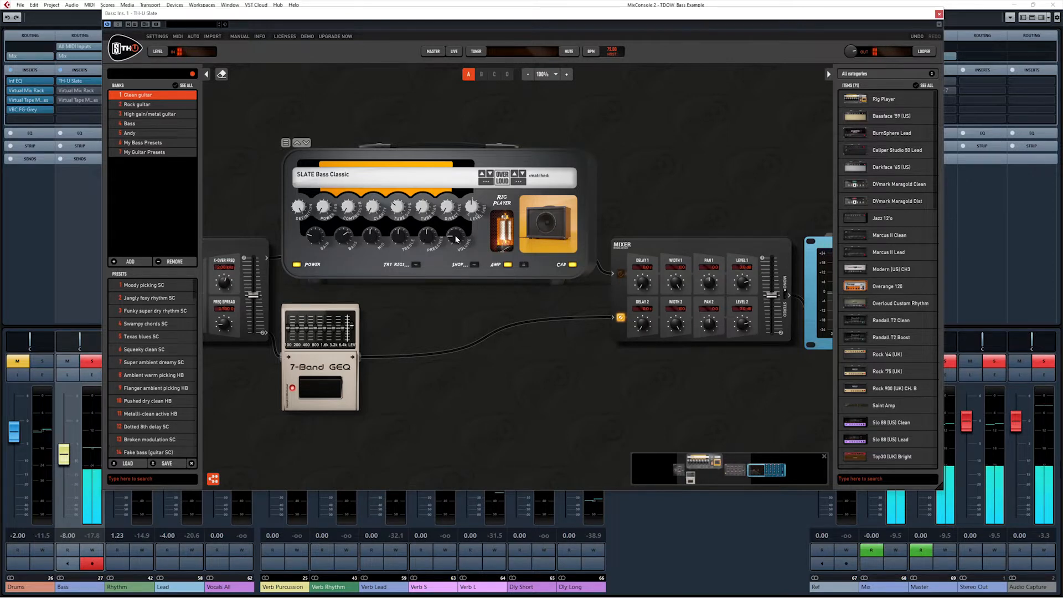
left_click(175, 51)
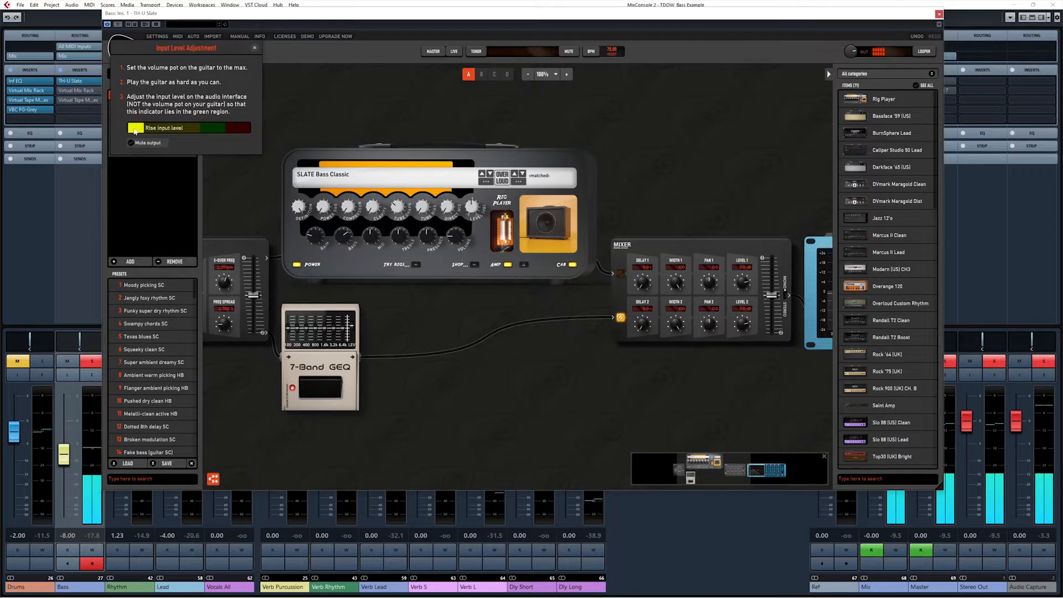
left_click(253, 46)
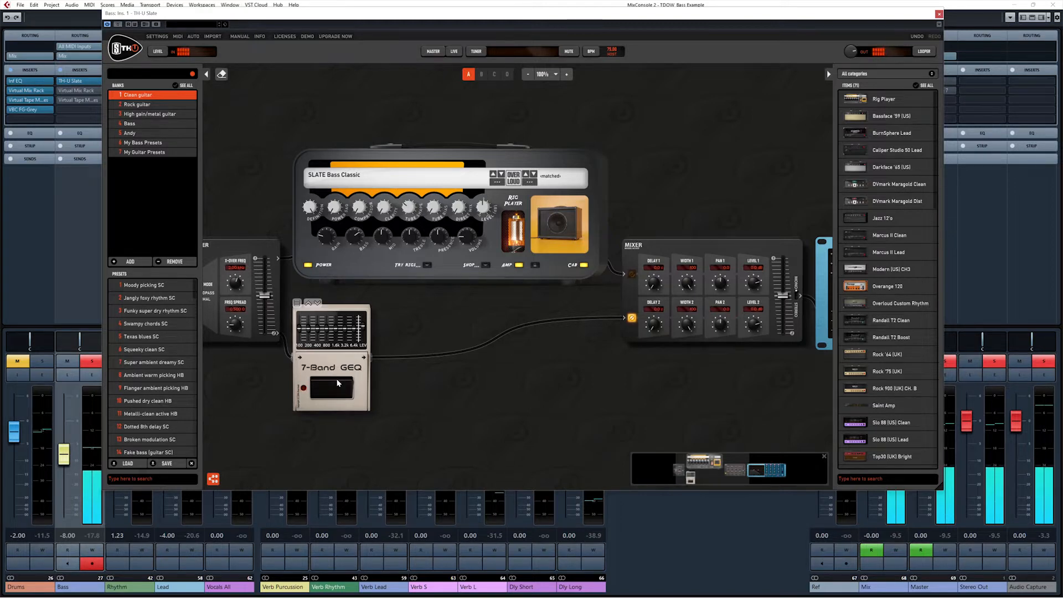
Pan the TH-U rig left to reveal the mixer and the Parametric EQ.
left_click_drag(628, 394, 559, 397)
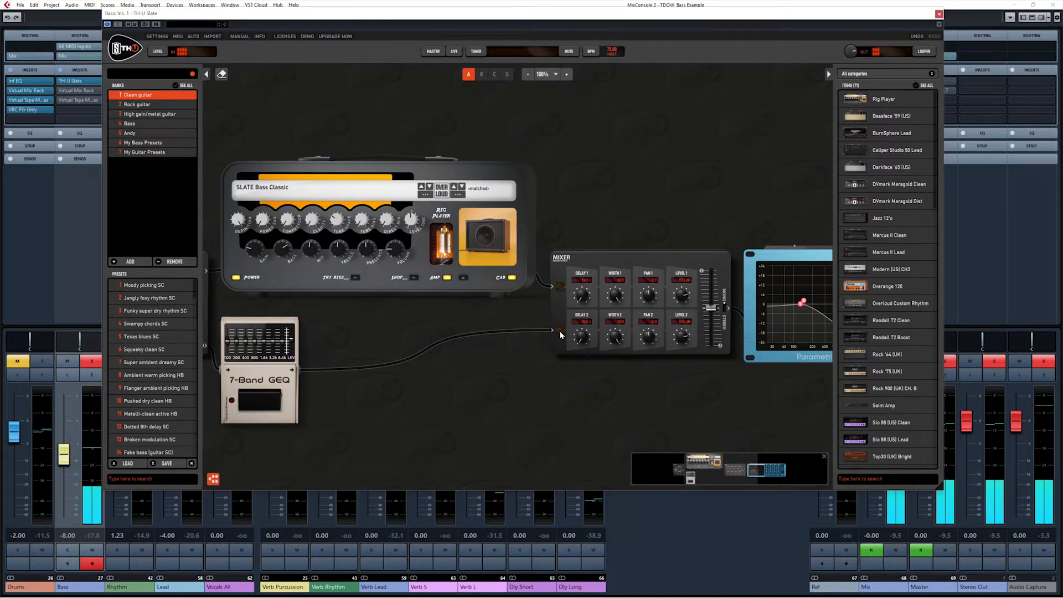
Invert the phase of mixer input 2, blend toward input 1, and set the mixer output to mid-level.
left_click(560, 333)
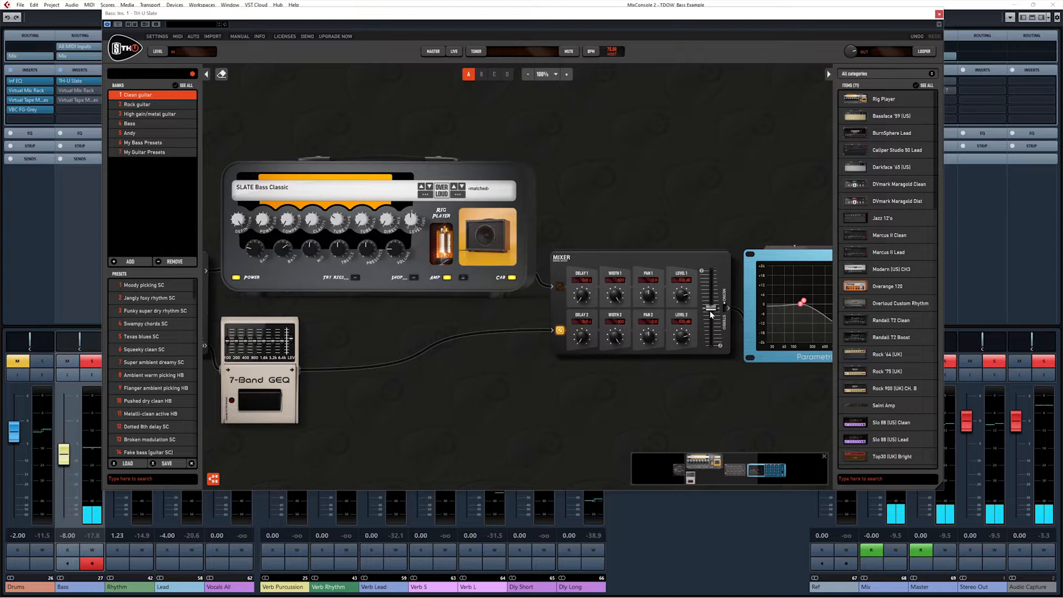
mouse_move(710, 311)
left_mouse_down()
mouse_move(710, 288)
mouse_move(710, 348)
mouse_move(712, 309)
left_mouse_up()
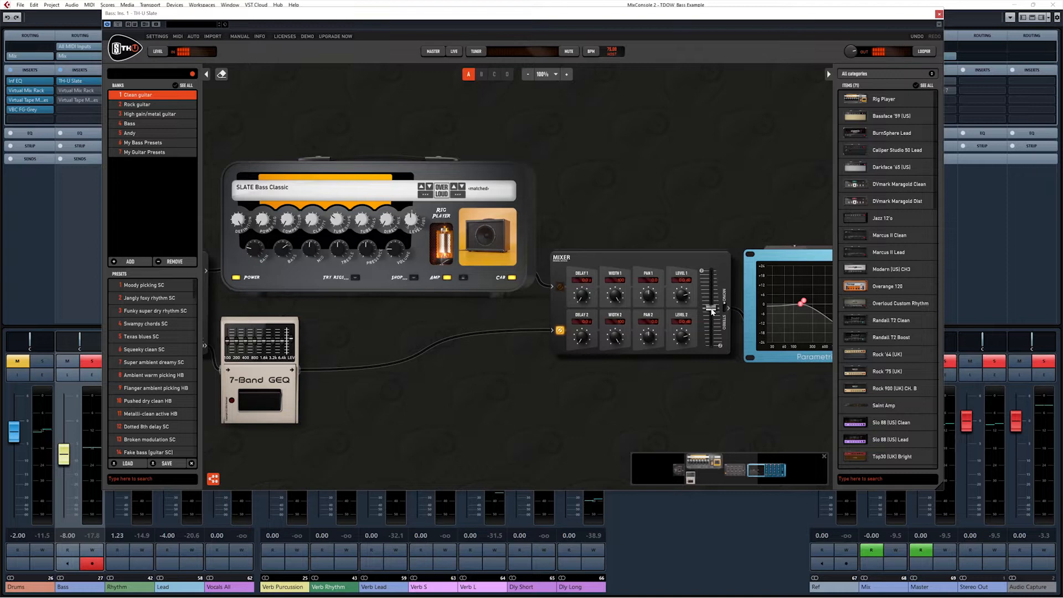
left_click_drag(712, 310, 711, 271)
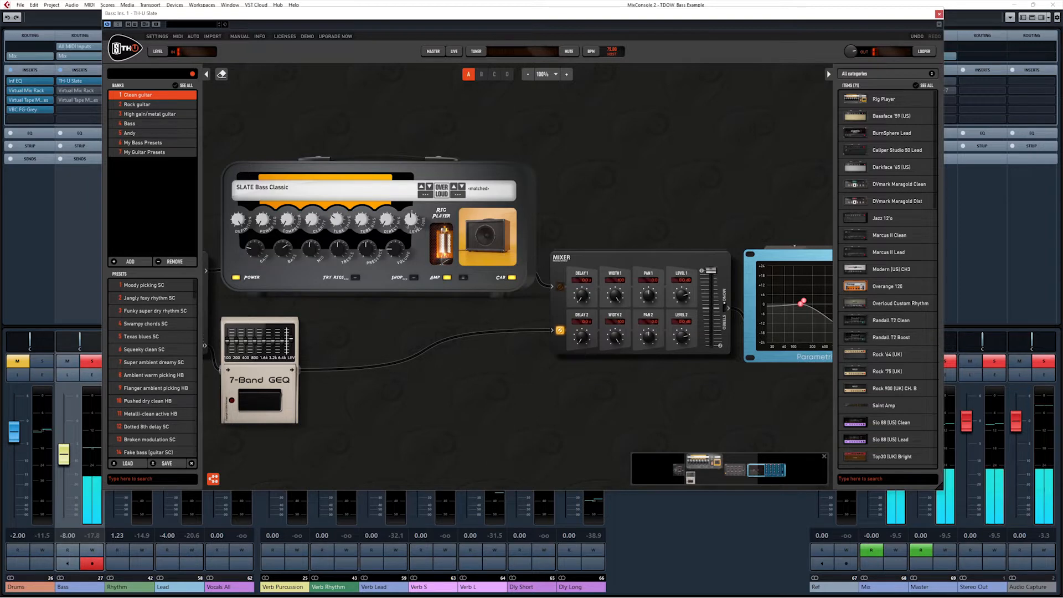
left_click_drag(365, 175, 365, 175)
left_click_drag(708, 352, 708, 325)
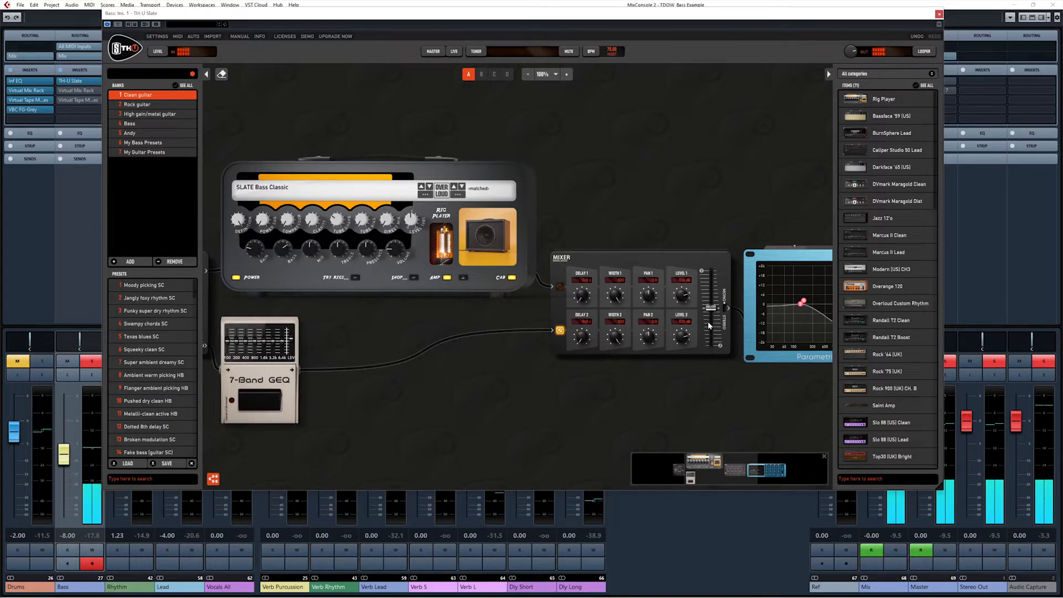
left_click(696, 468)
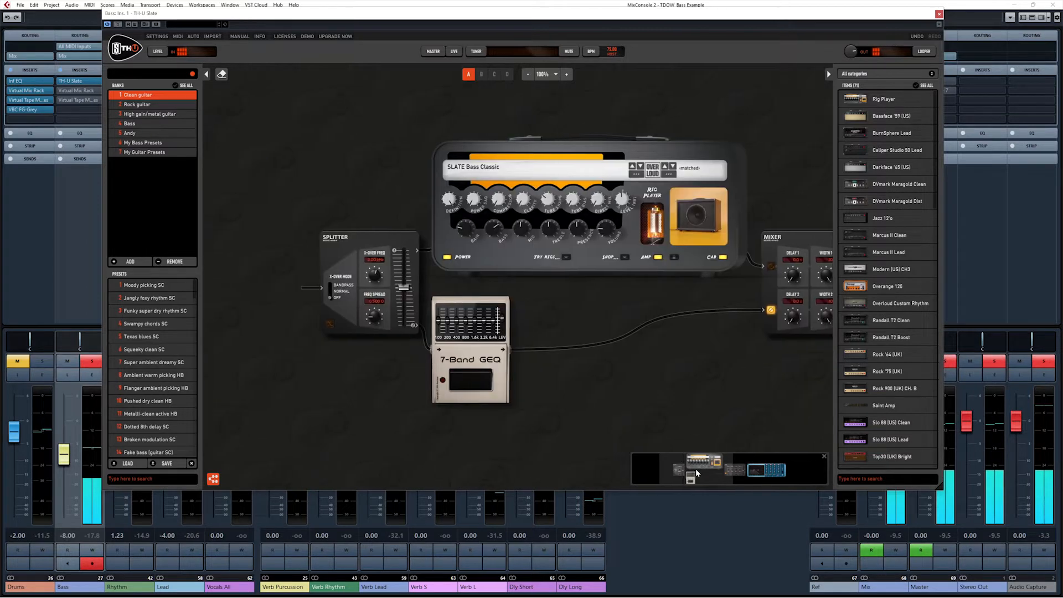
Pan the rig right until the Parametric EQ's full controls are visible.
left_click_drag(695, 469, 765, 465)
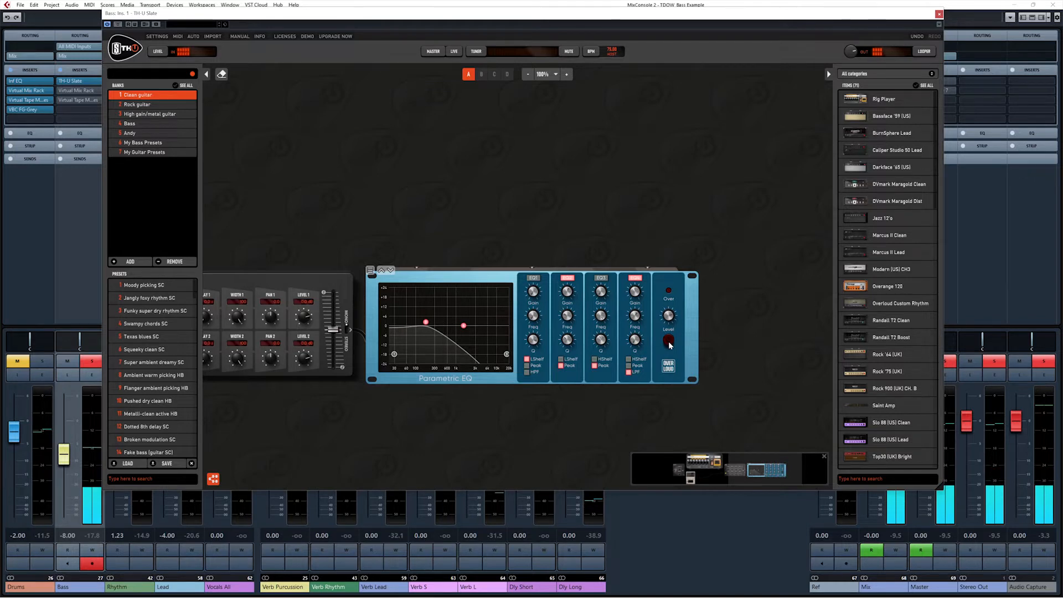
Switch on the Parametric EQ's Over Loud setting and pan to show the whole mixer.
left_click(668, 341)
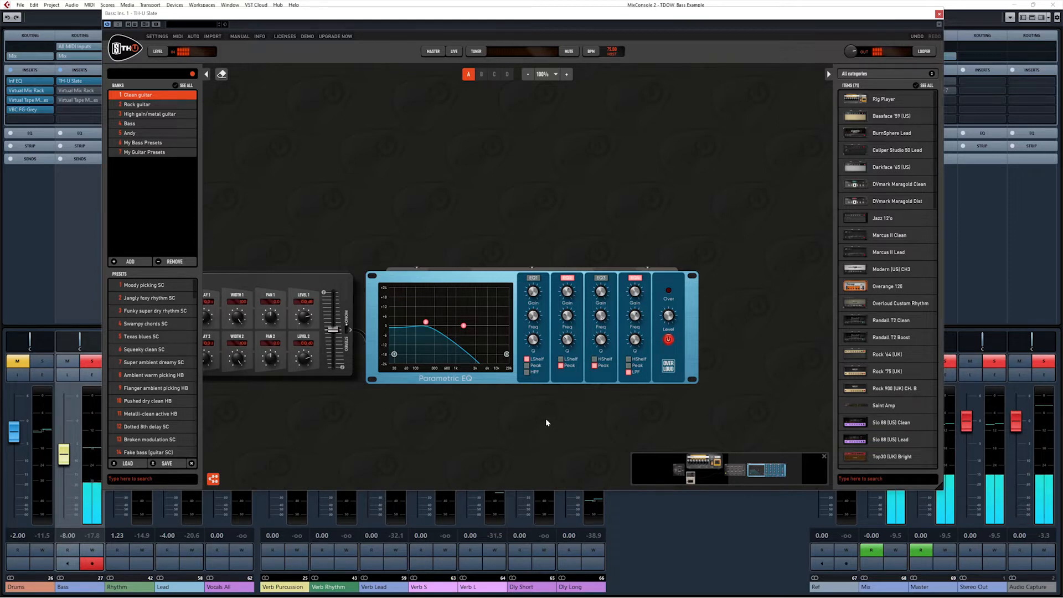
left_click(698, 464)
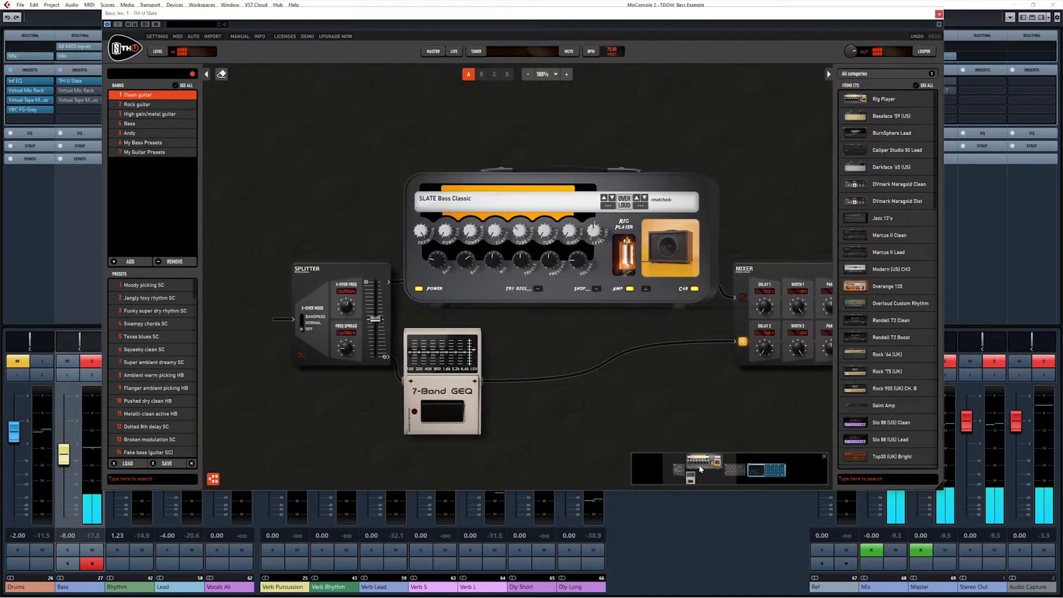
left_click_drag(695, 465, 763, 466)
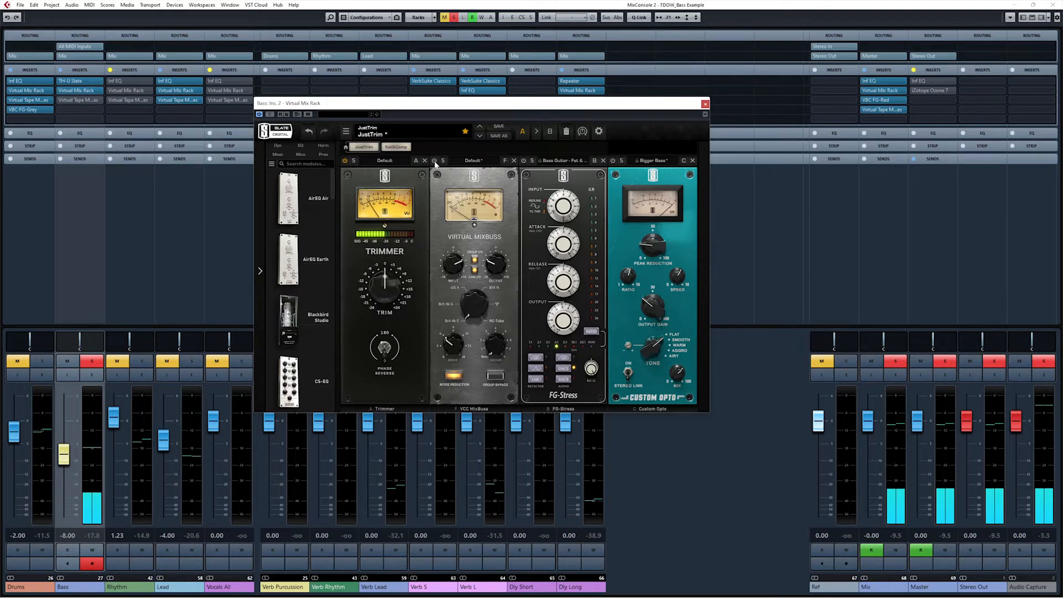
Switch on the Virtual Mixbuss module in the Bass channel's Virtual Mix Rack.
left_click(434, 161)
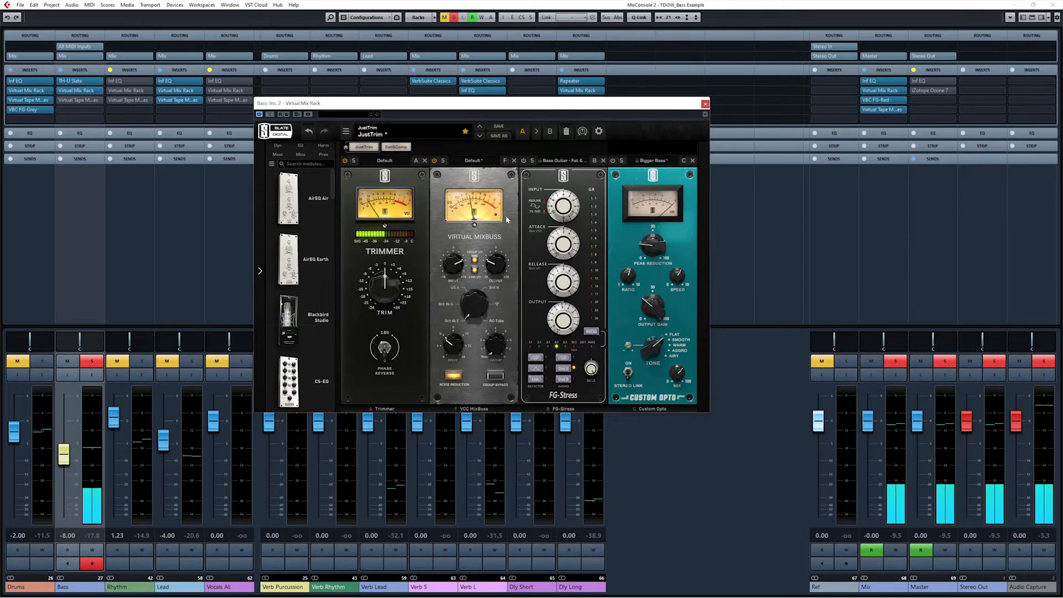
mouse_move(450, 266)
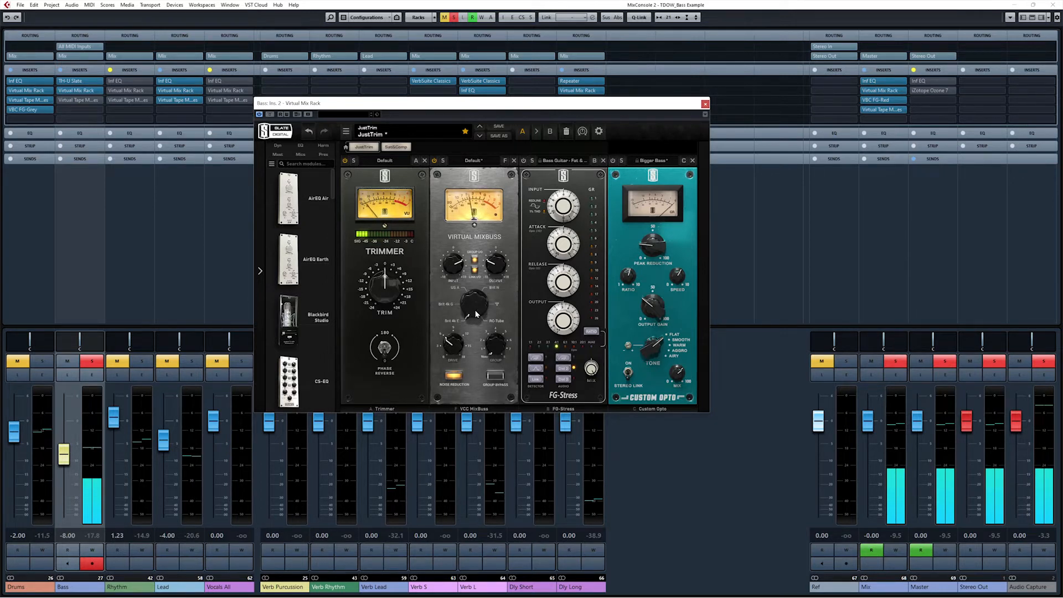
mouse_move(451, 345)
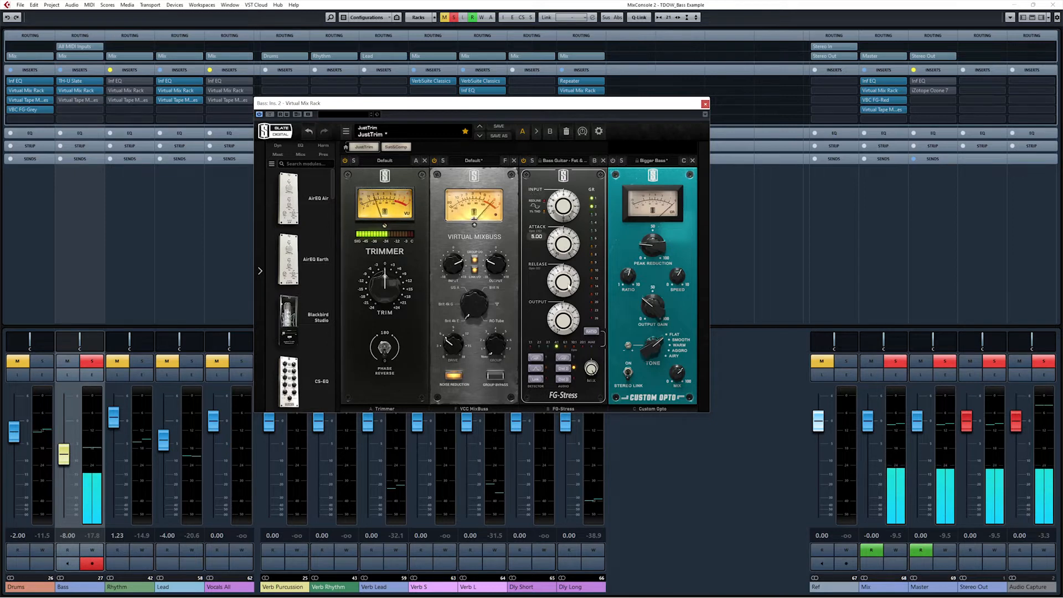
left_click(573, 161)
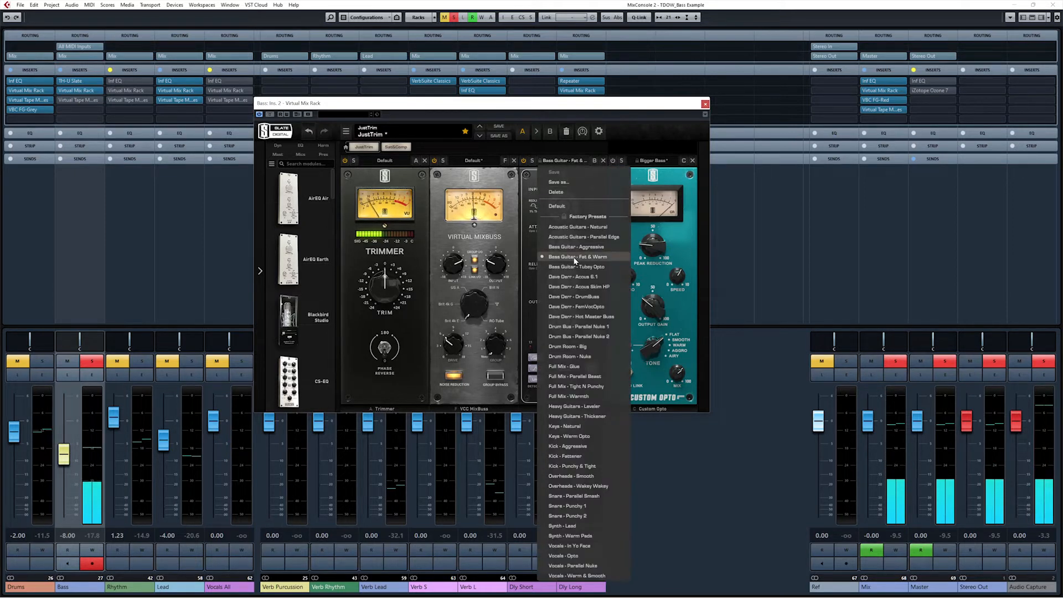
left_click(522, 284)
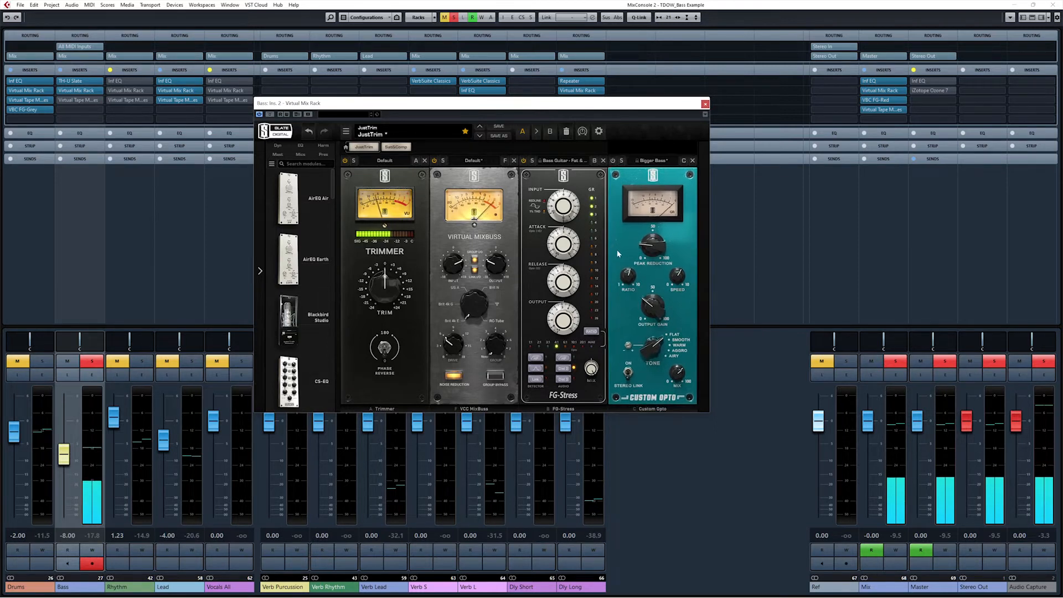
left_click(655, 162)
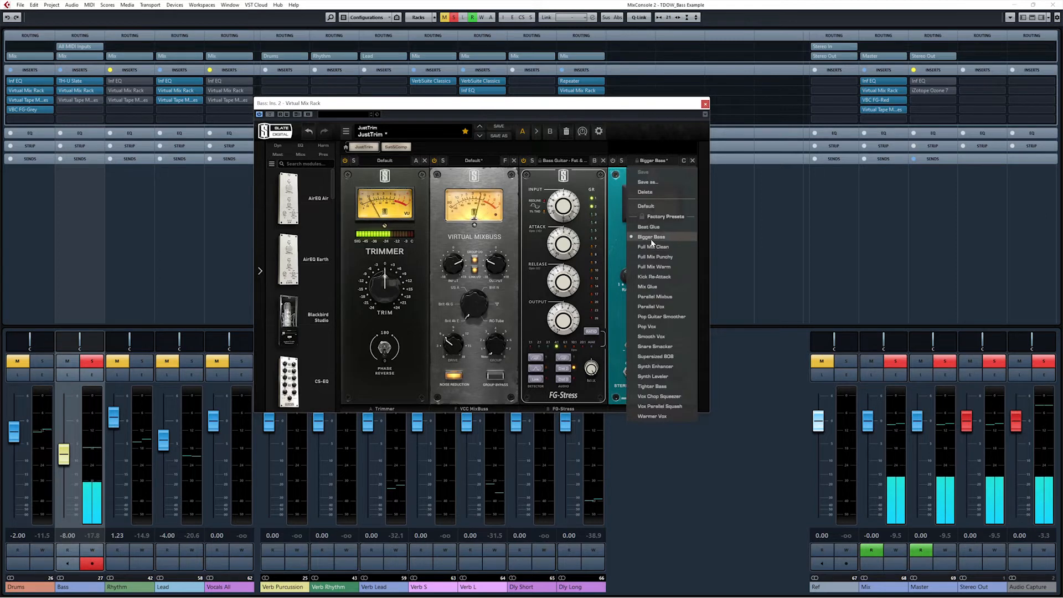
left_click(608, 269)
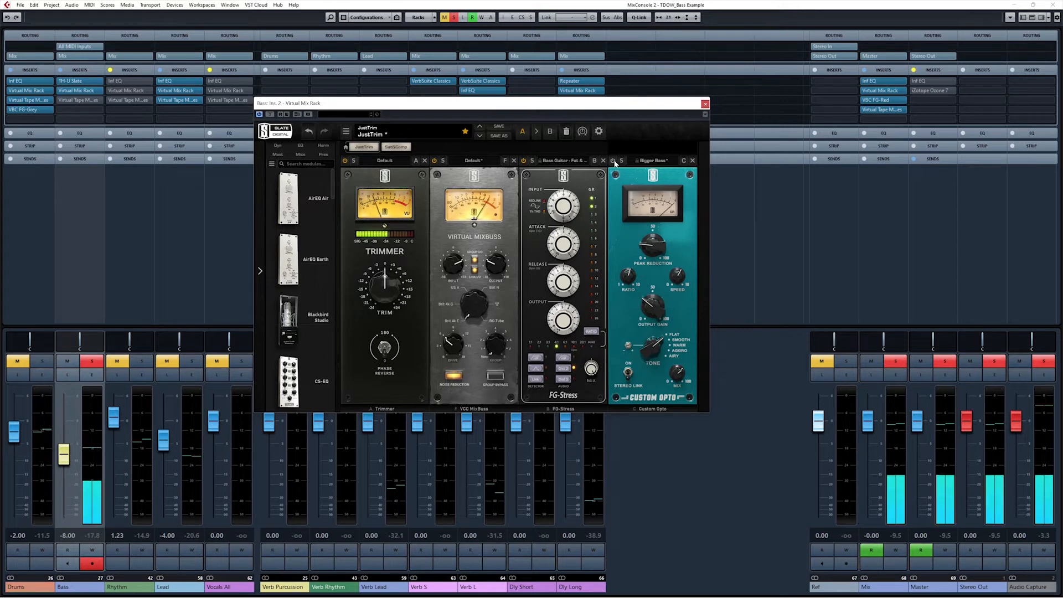
left_click(645, 161)
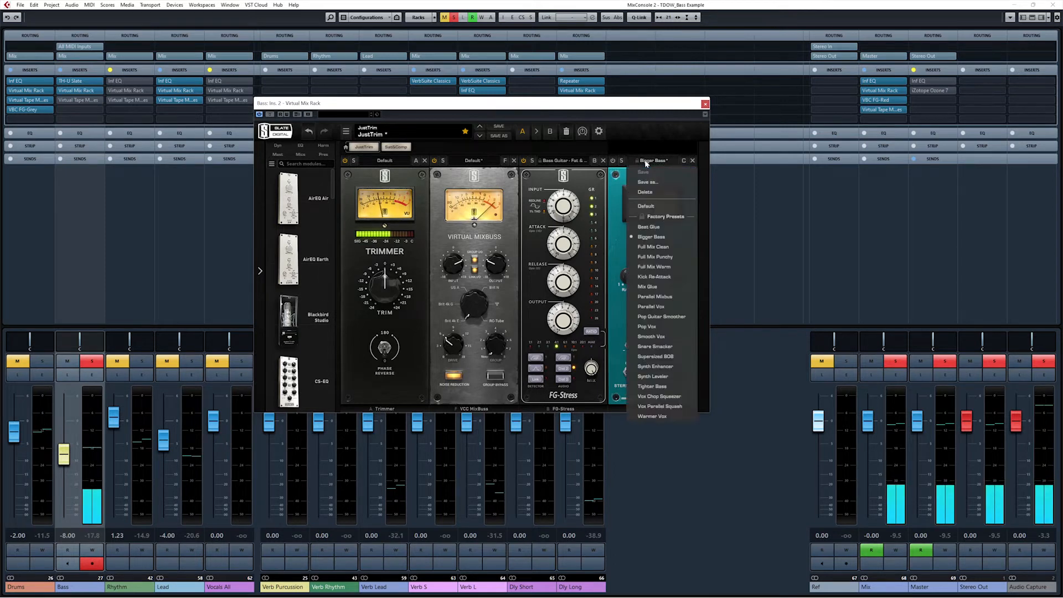
left_click(619, 248)
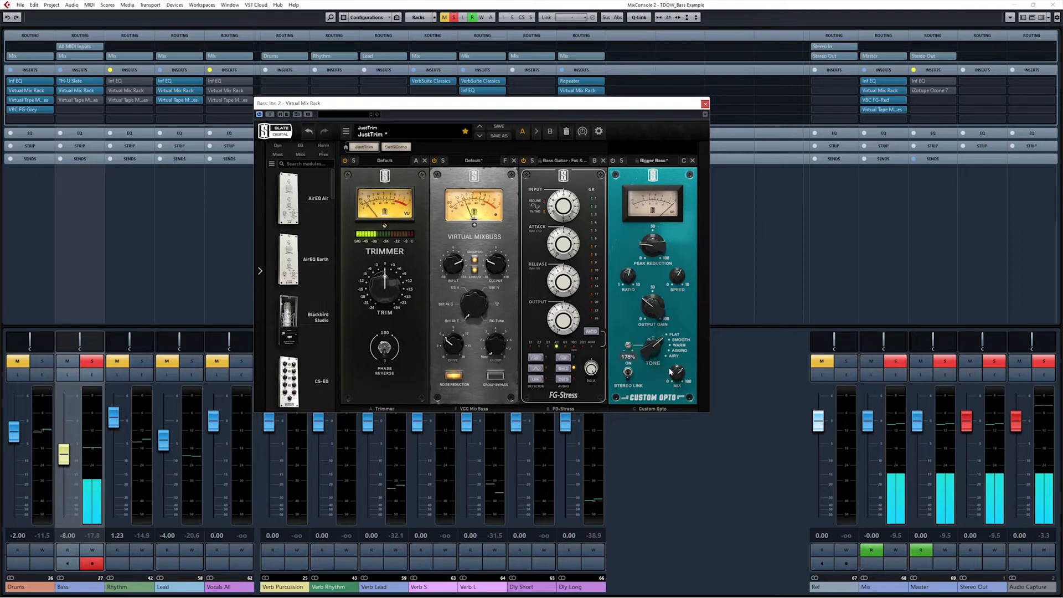
Lower the Custom Opto output gain from 33.1 to 21.9, comparing with the module bypassed, then re-enable it.
left_click(615, 161)
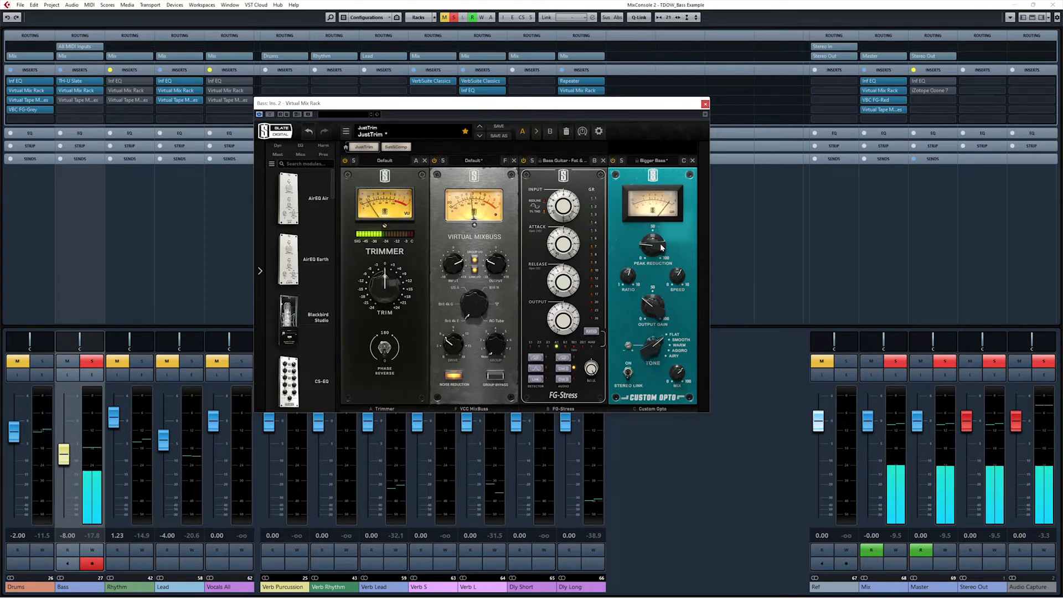
mouse_move(661, 251)
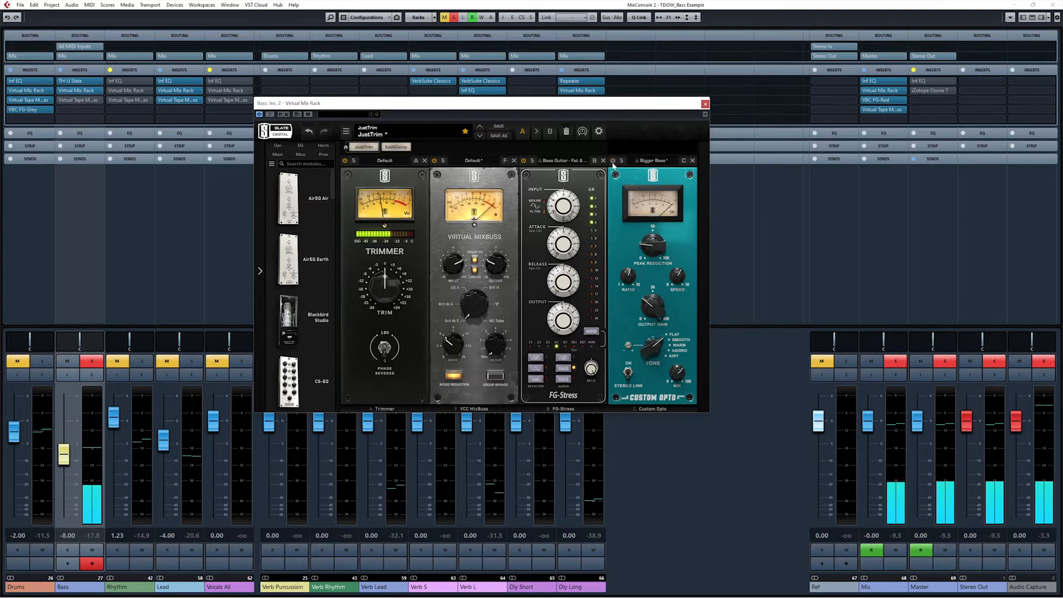
mouse_move(654, 308)
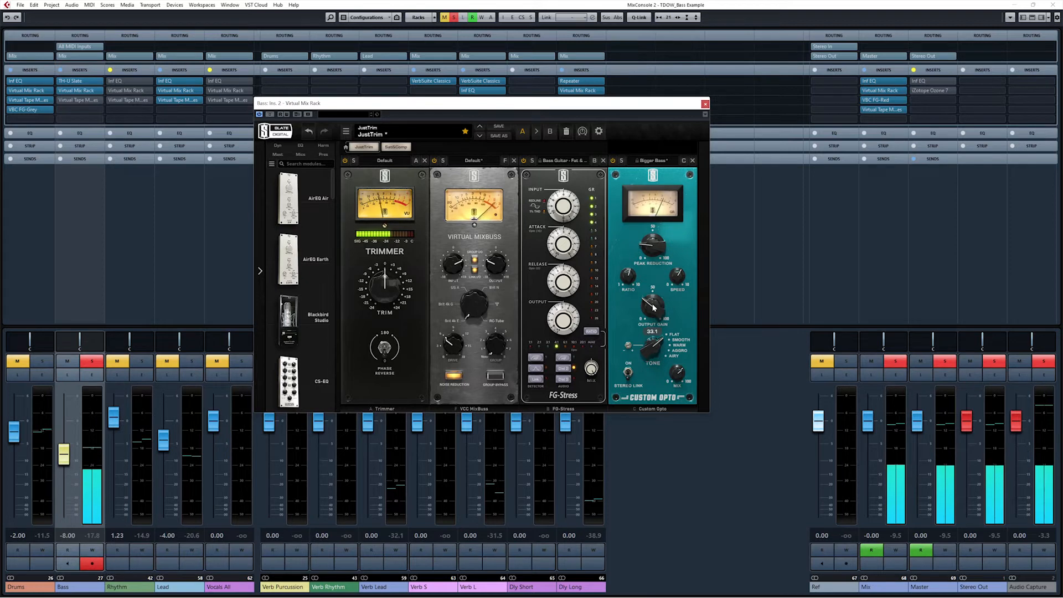
left_click_drag(654, 308, 652, 319)
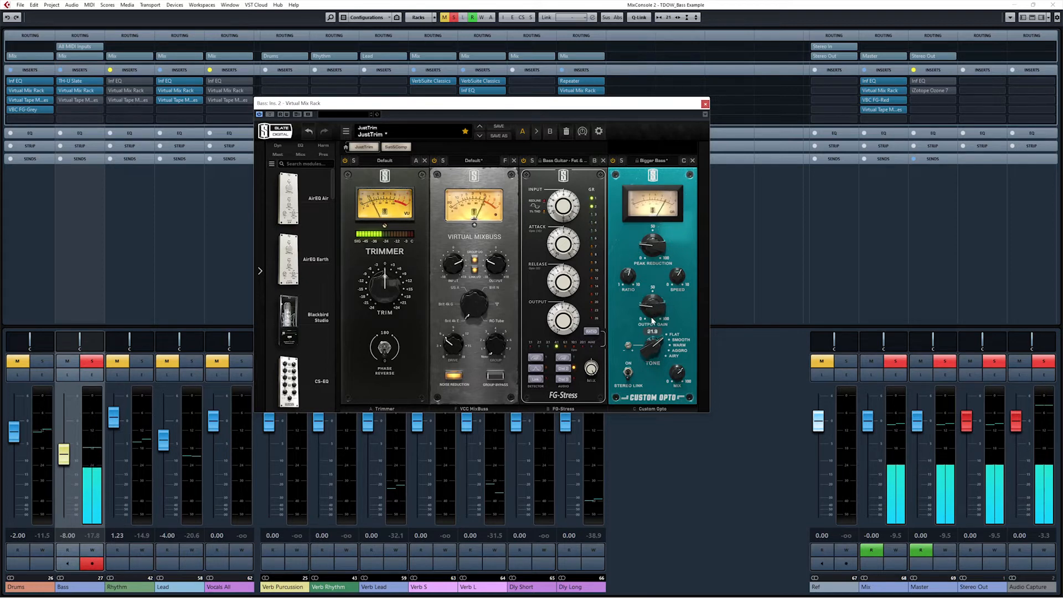
left_click(613, 162)
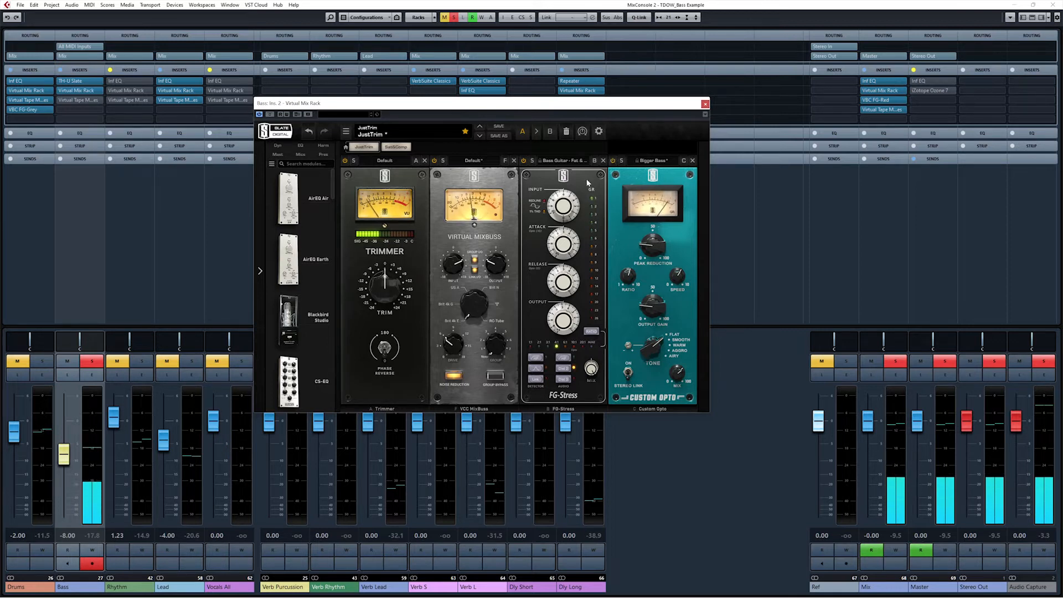
Return the Custom Opto output gain to about 33.
left_click_drag(653, 175, 653, 176)
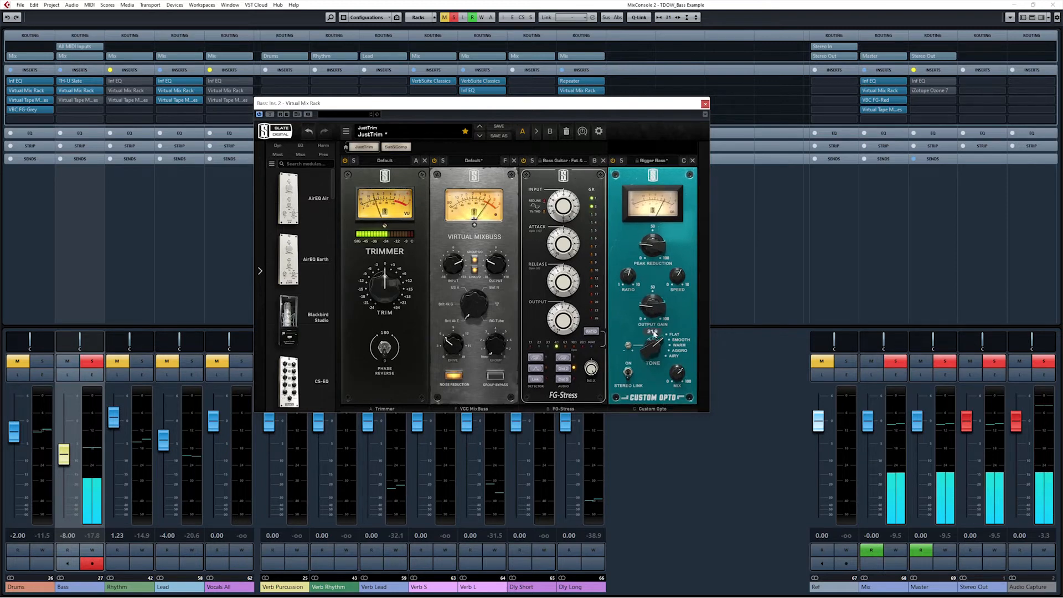
left_click_drag(653, 311, 654, 334)
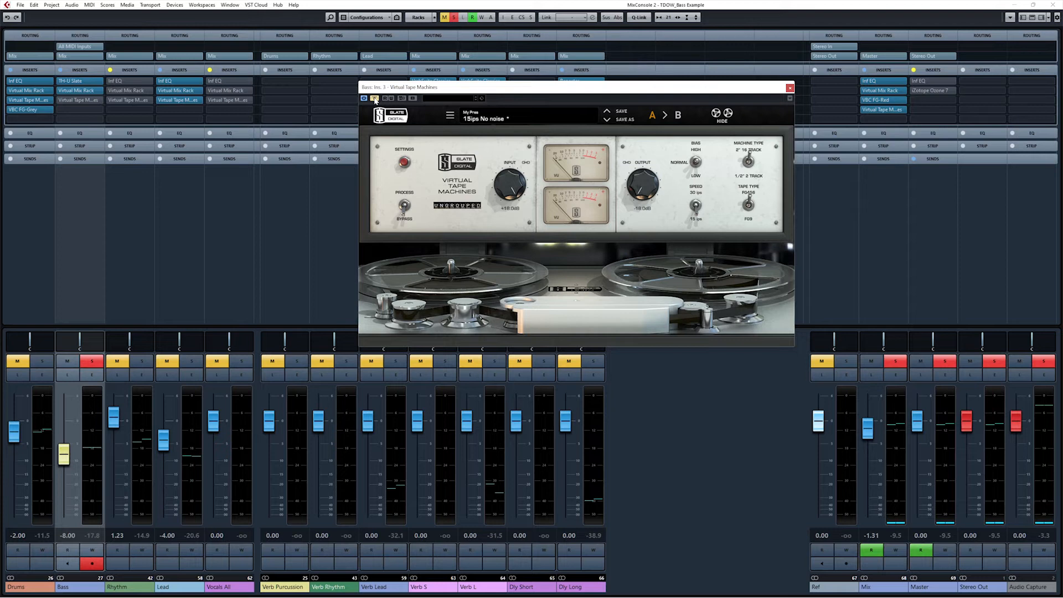
Start playback and un-bypass the Virtual Tape Machines effect on the Bass channel.
key("space")
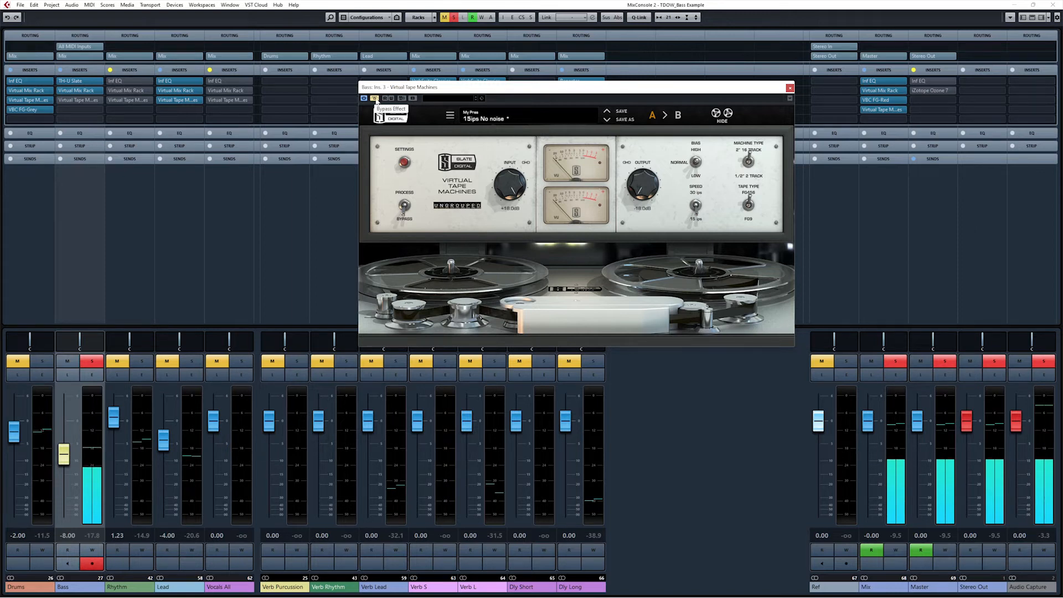
left_click(375, 100)
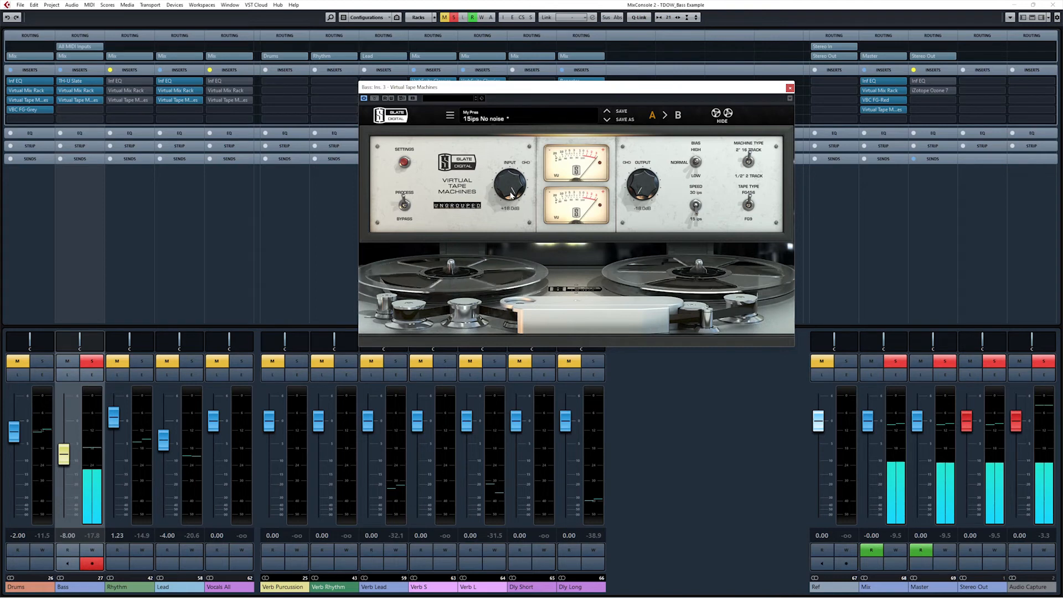
Lower the tape machine input to about +14 dB, close its window, and bypass all Bass inserts.
mouse_move(510, 194)
left_mouse_down()
mouse_move(511, 208)
mouse_move(519, 191)
left_mouse_up()
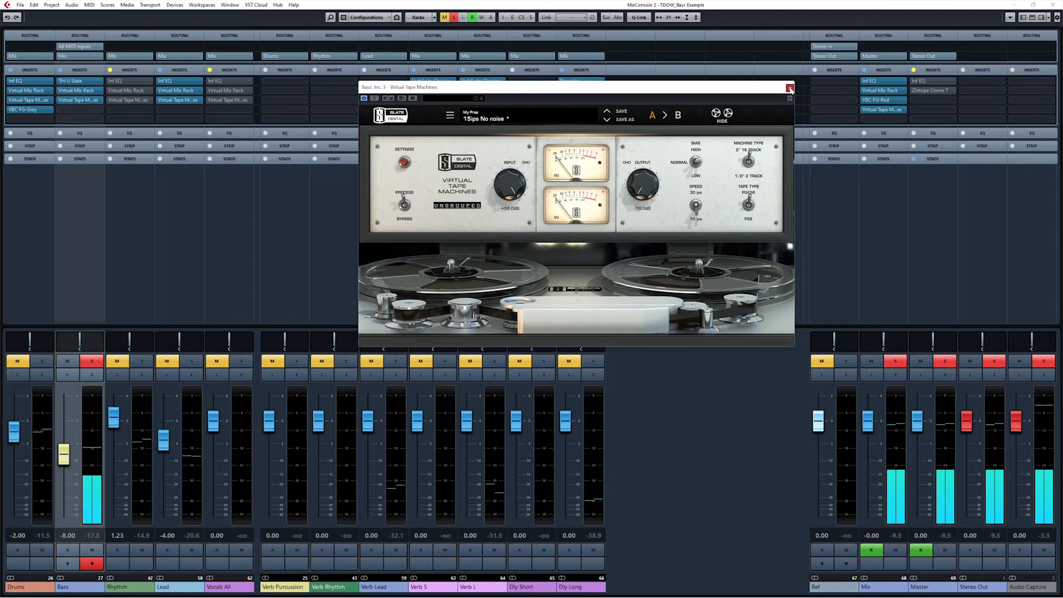
left_click(790, 89)
left_click(60, 71)
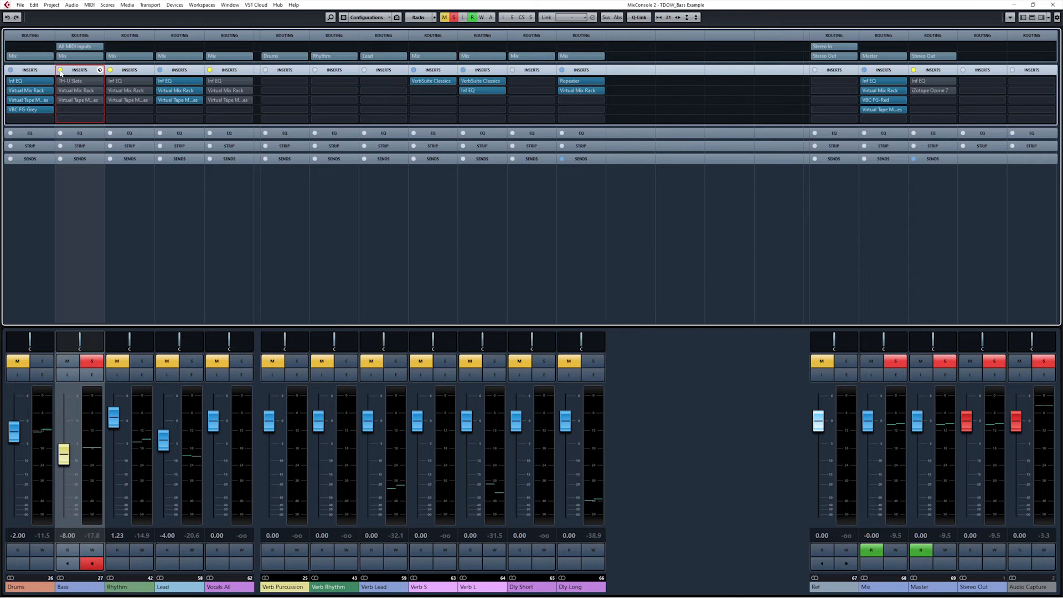
Play the song and A/B the Bass channel's inserts on and off, ending bypassed.
key("space")
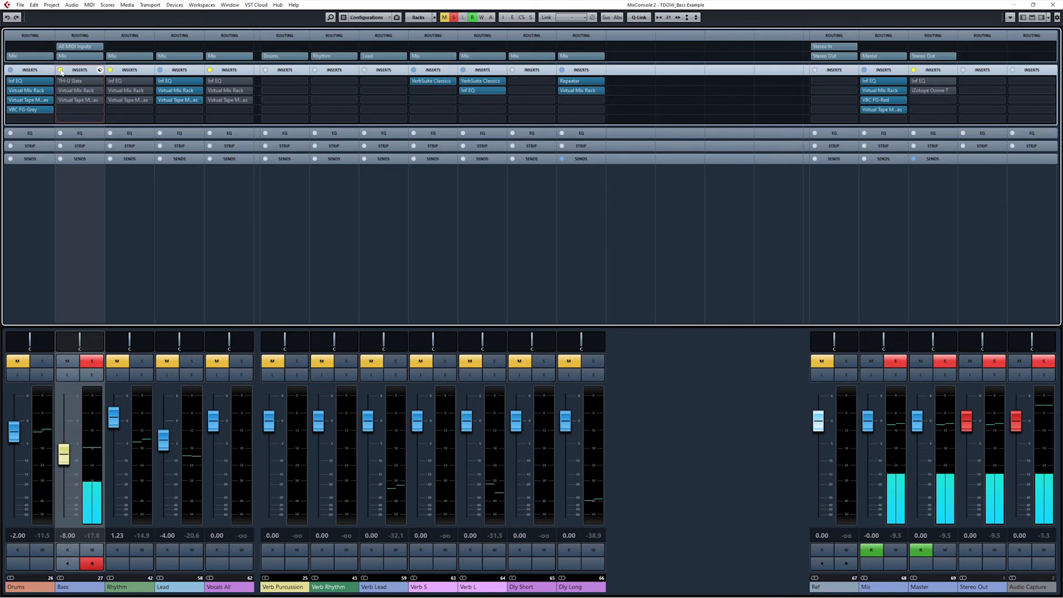
left_click(61, 70)
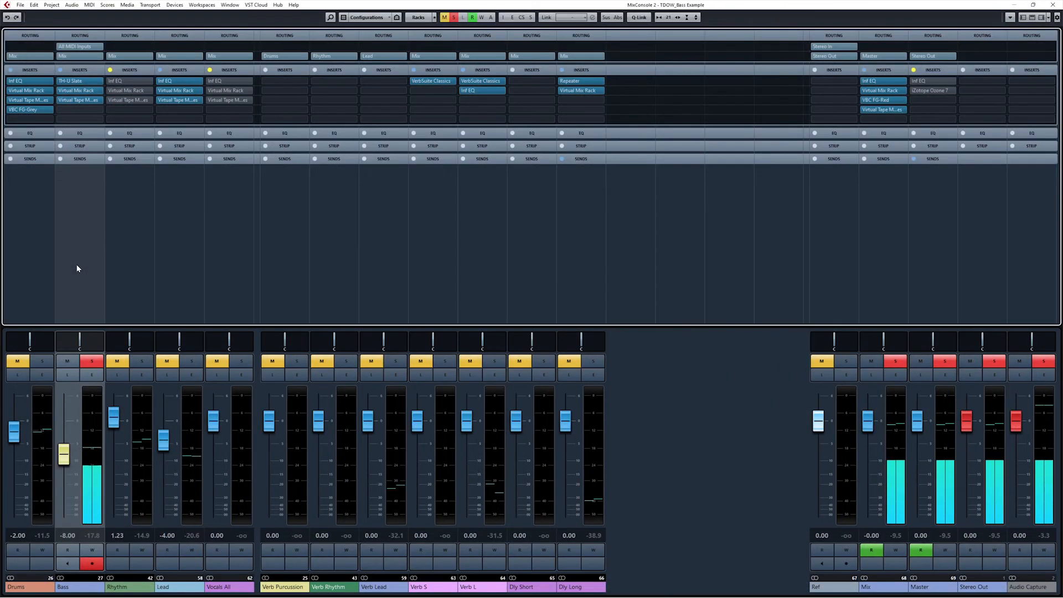
left_click(61, 71)
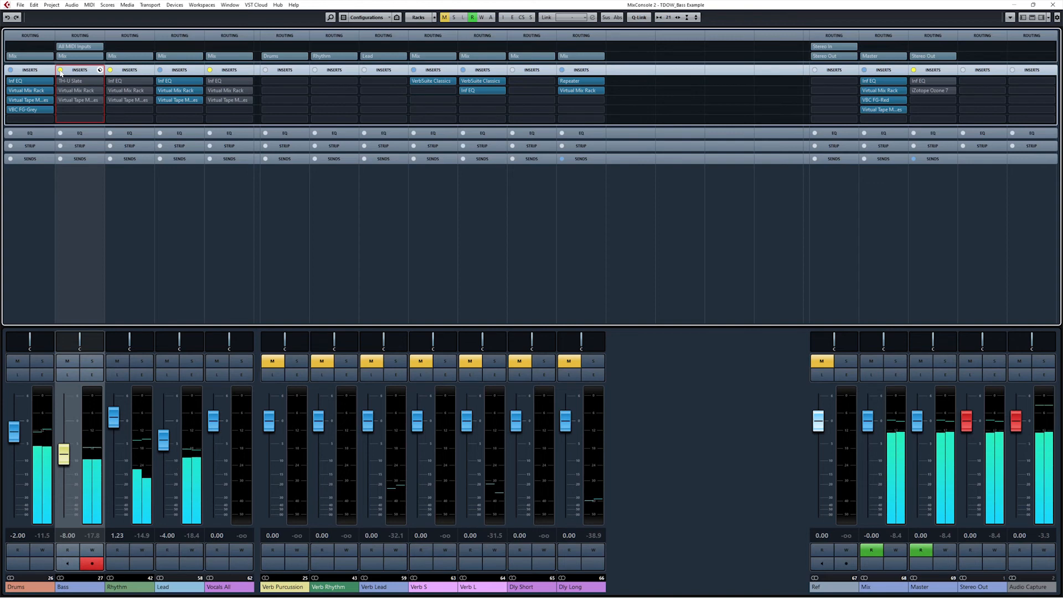
Re-enable the Bass inserts, open and arrange TH-U Slate's amp rig, then open Virtual Mix Rack.
left_click(60, 70)
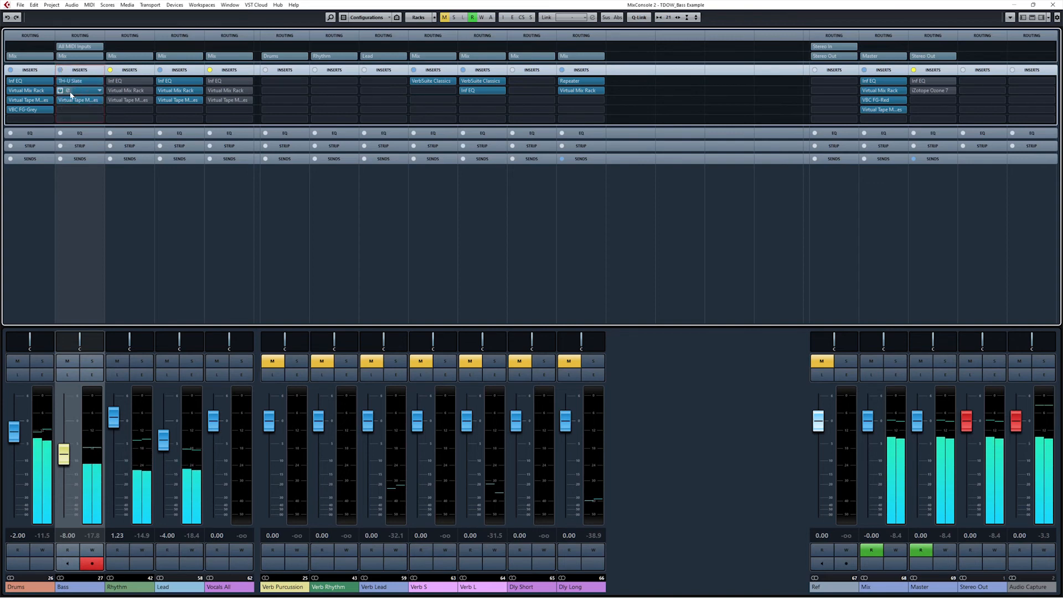
left_click(68, 82)
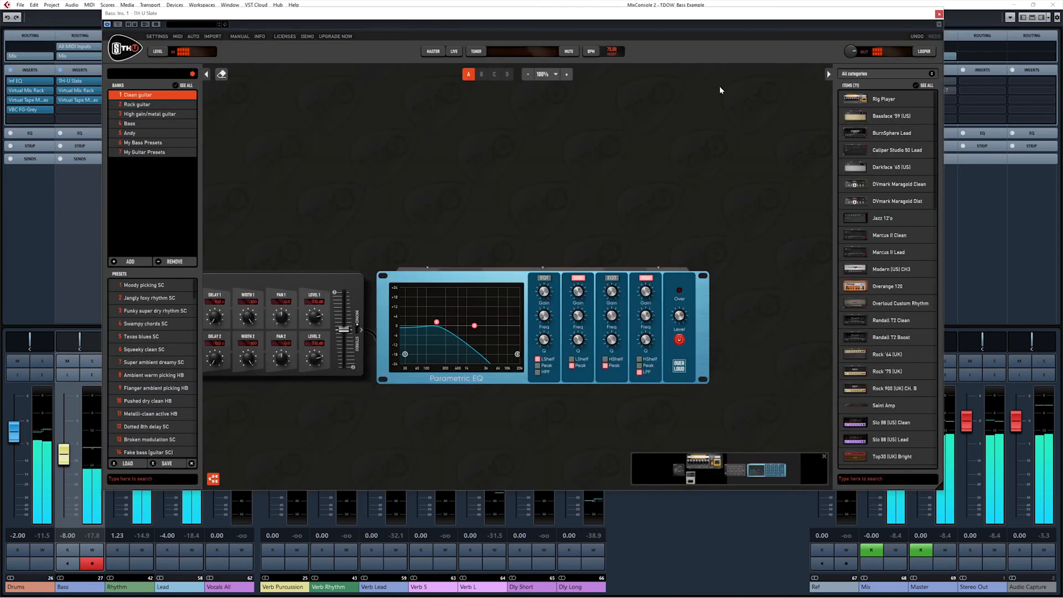
left_click_drag(945, 489, 553, 324)
left_click_drag(314, 12, 494, 38)
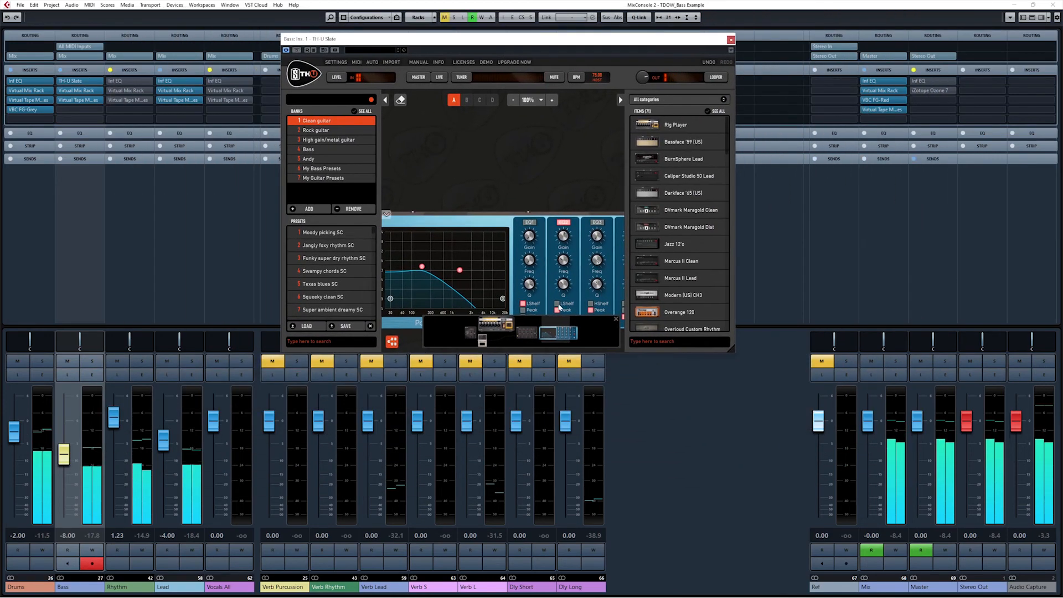
left_click(509, 334)
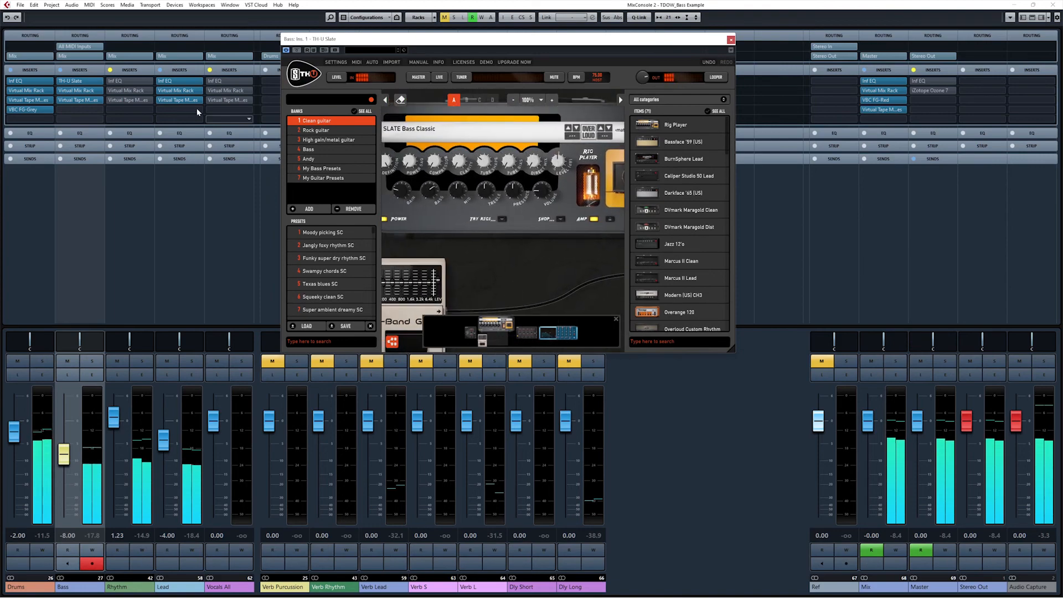
left_click(68, 91)
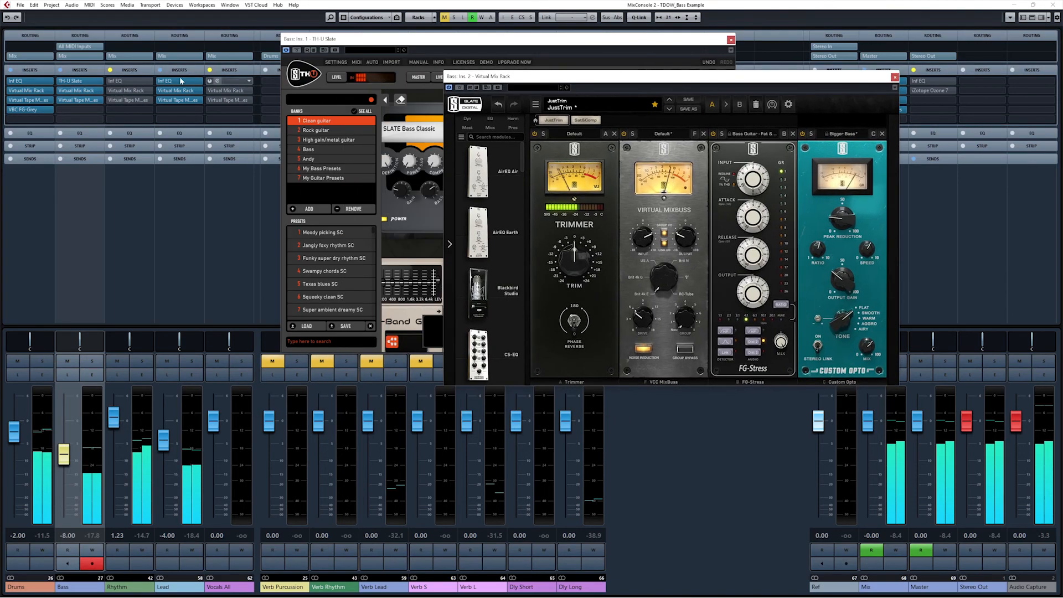
Open Virtual Tape Machines from Bass slot 3, arrange it, and A/B the inserts, leaving them active.
left_click(75, 100)
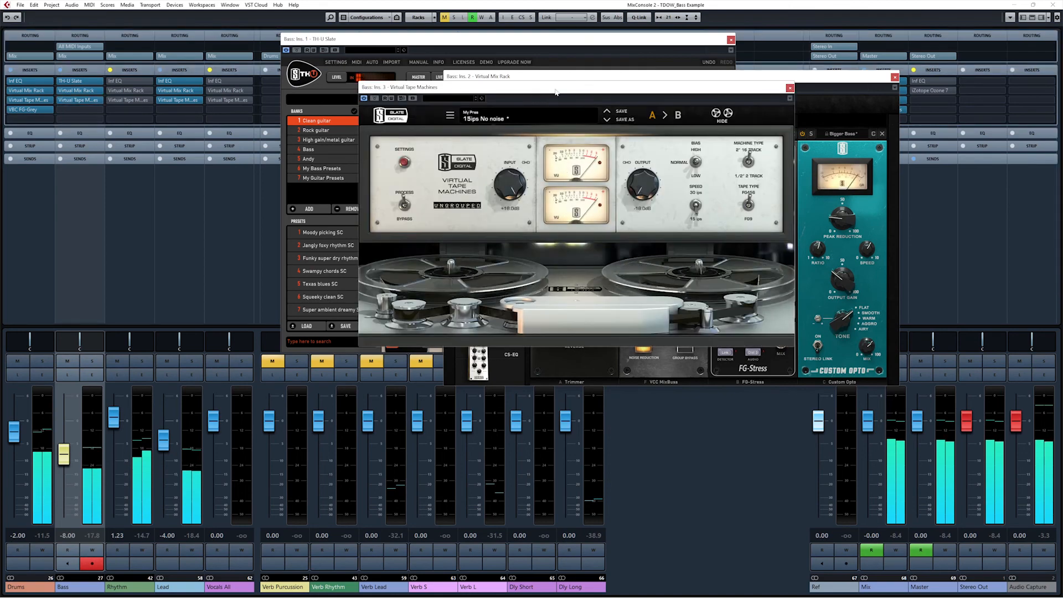
left_click_drag(556, 89, 802, 241)
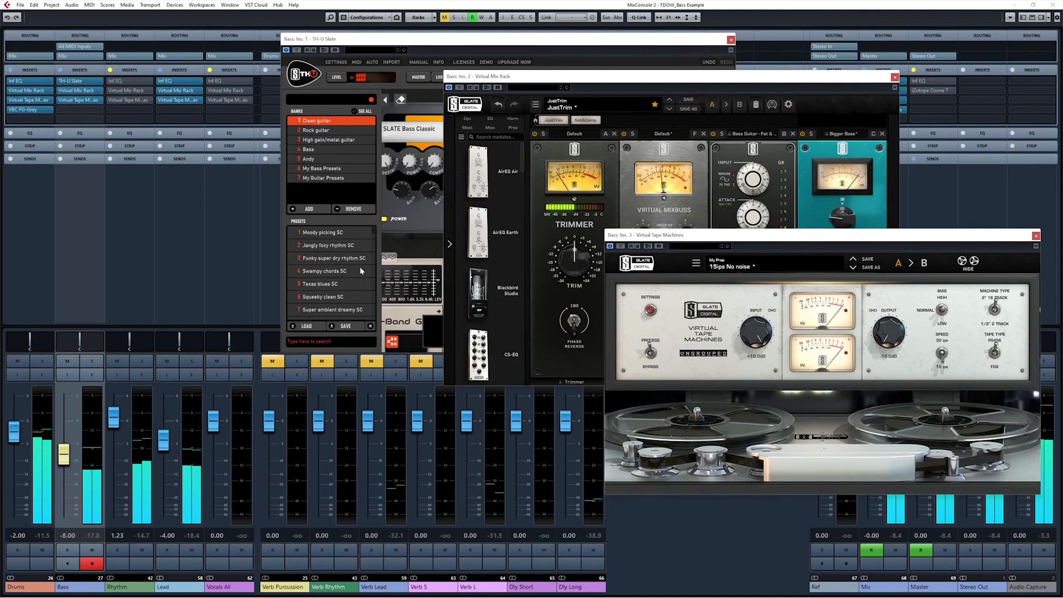
left_click(62, 71)
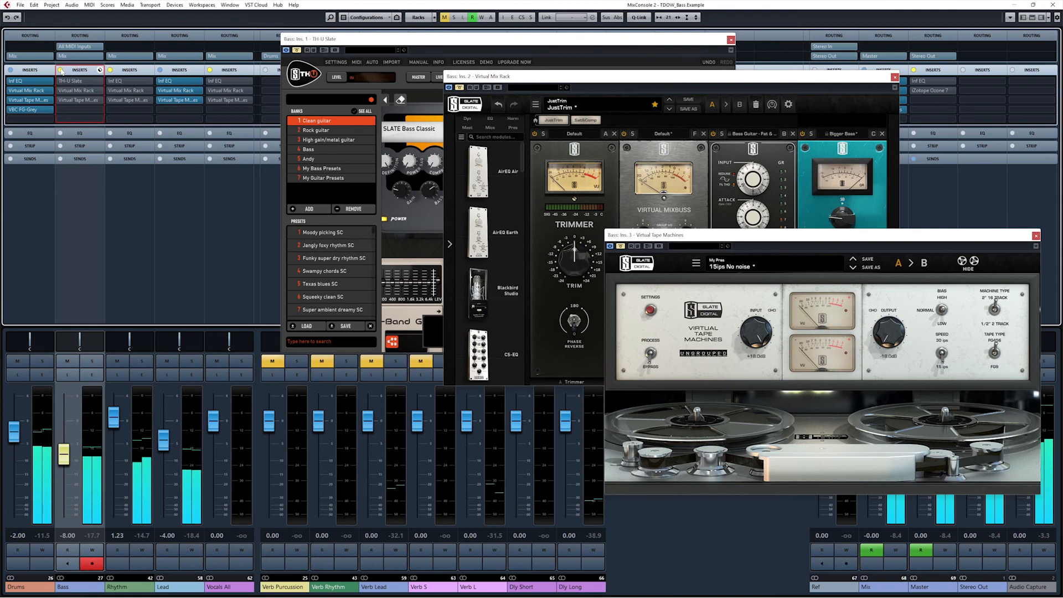
left_click(61, 71)
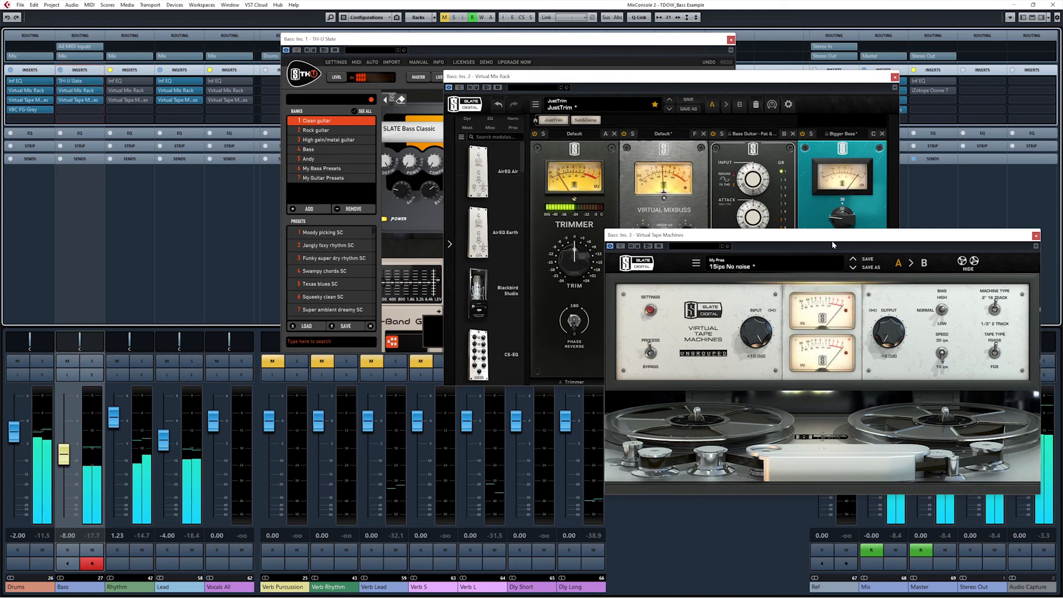
left_click_drag(734, 241, 664, 156)
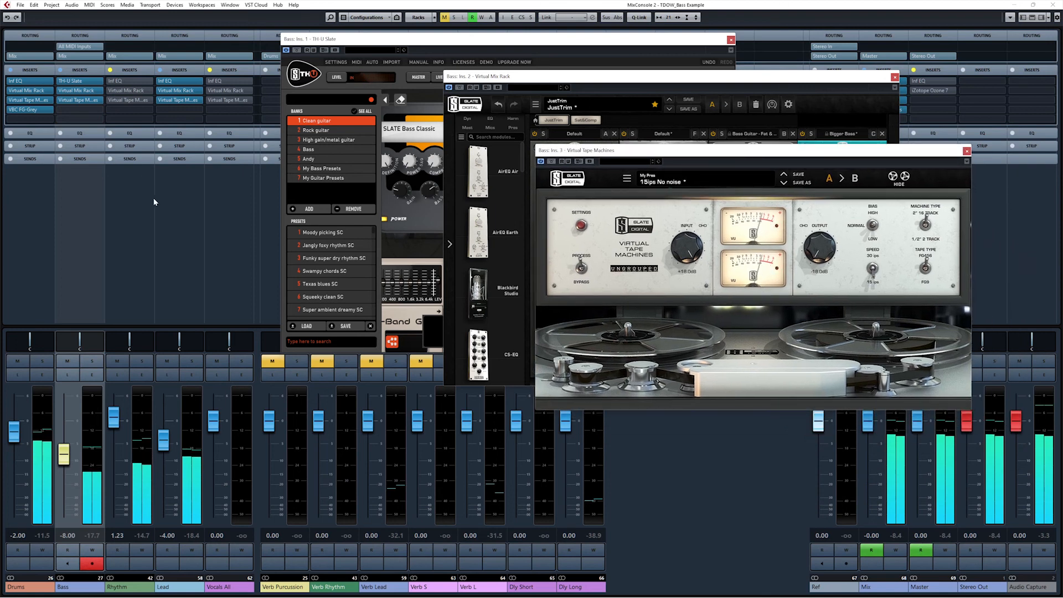
left_click(65, 258)
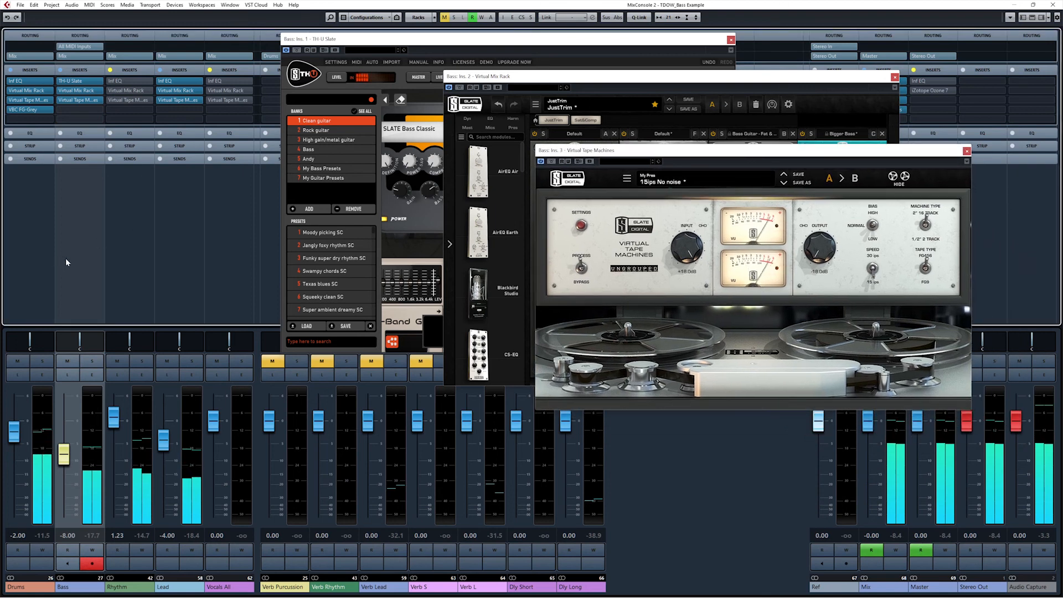